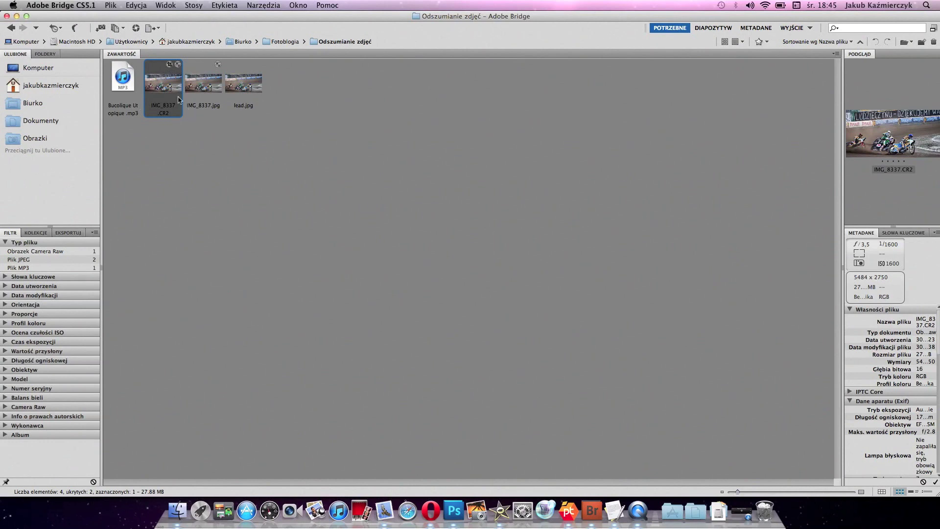
Step: Open IMG_8337.CR2 in Camera Raw, maximise the window, and show the Detail panel
double_click(171, 93)
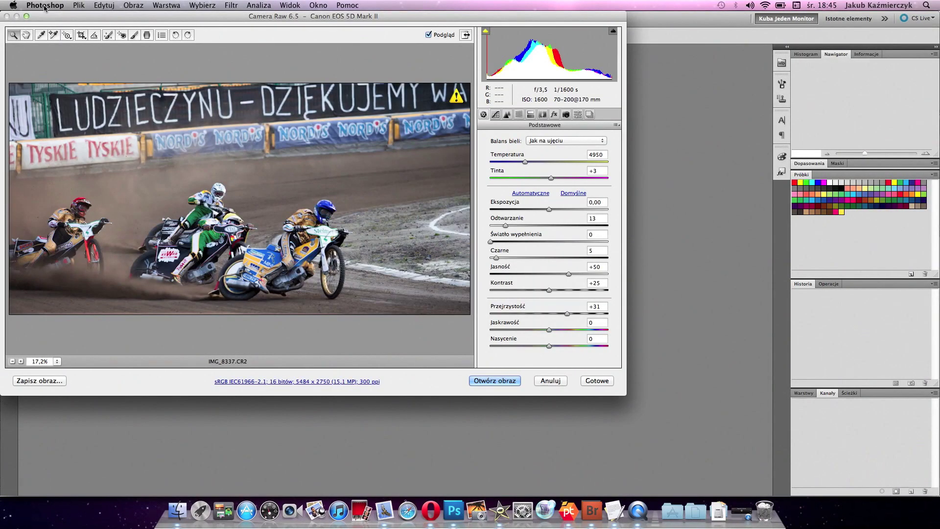
left_click(27, 16)
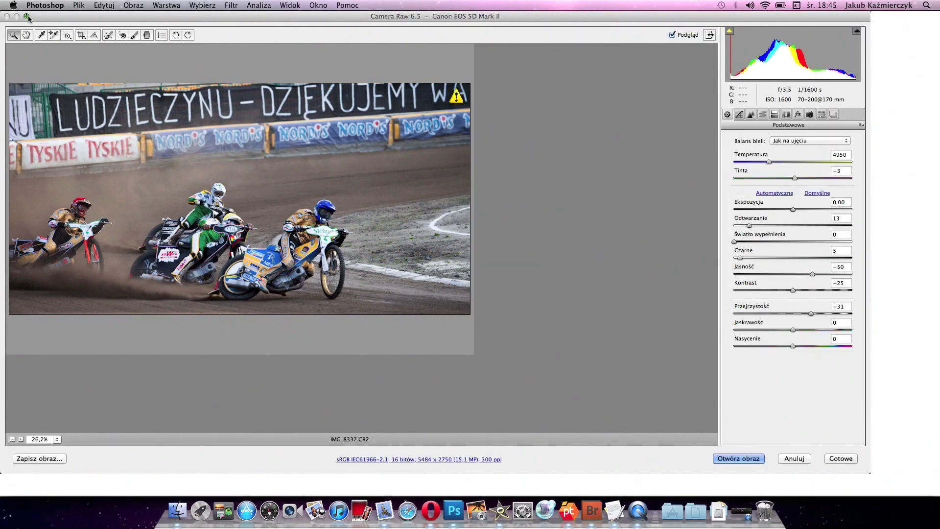
left_click(27, 16)
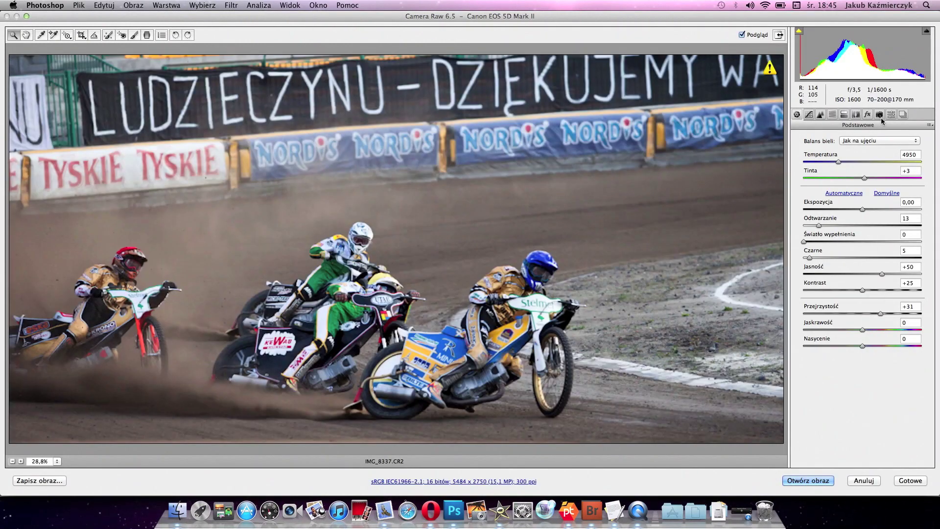
left_click(819, 116)
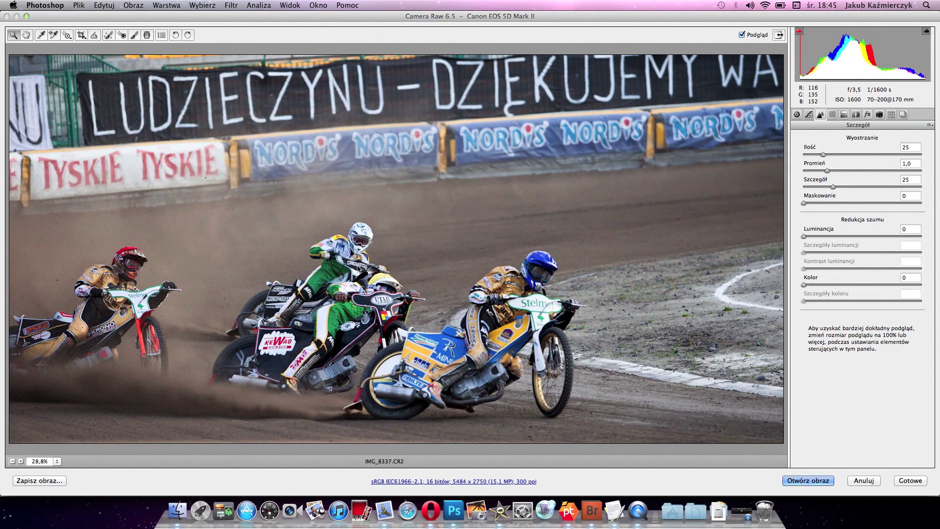
Step: View the RAW preview at 100% zoom to judge the noise
right_click(355, 264)
right_click(364, 270)
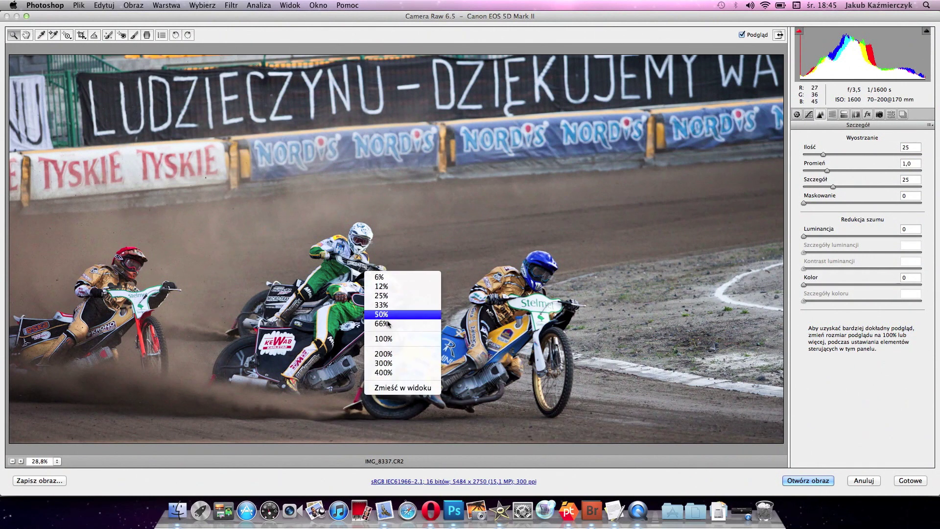
left_click(391, 337)
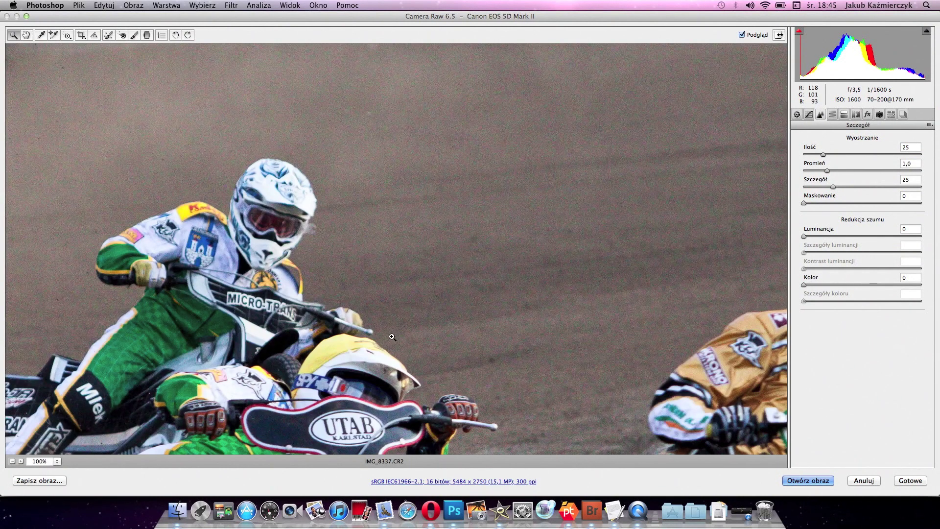
Step: Set luminance noise reduction to 45 and colour noise reduction to 56
left_click(856, 236)
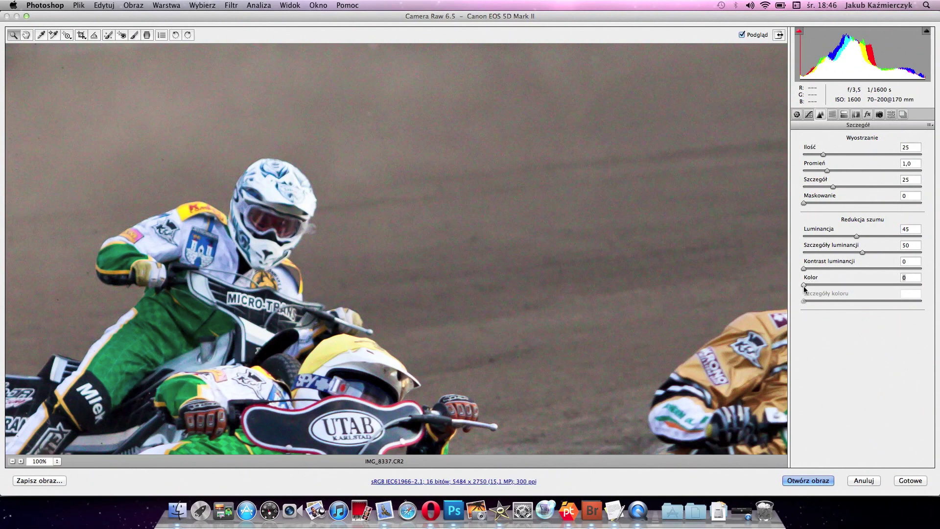
left_click_drag(803, 285, 808, 285)
left_click_drag(864, 290, 869, 289)
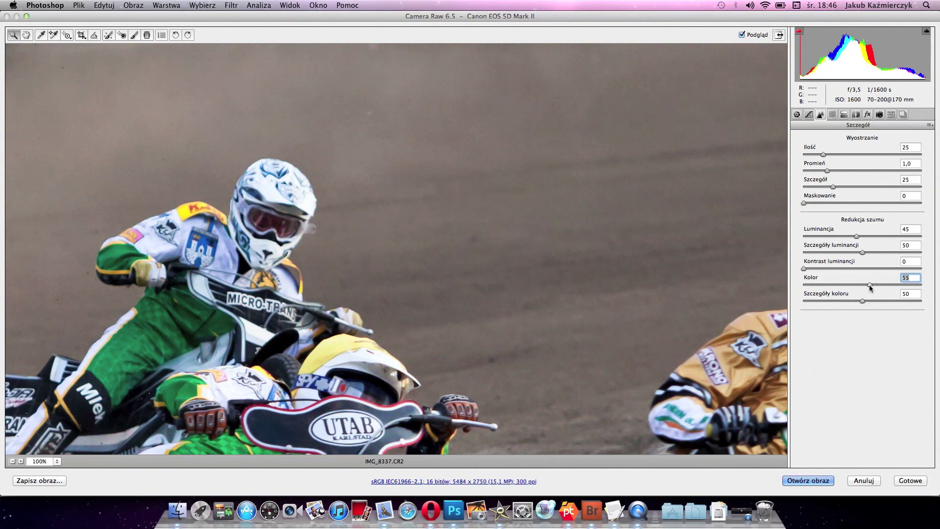
left_click_drag(868, 283, 869, 284)
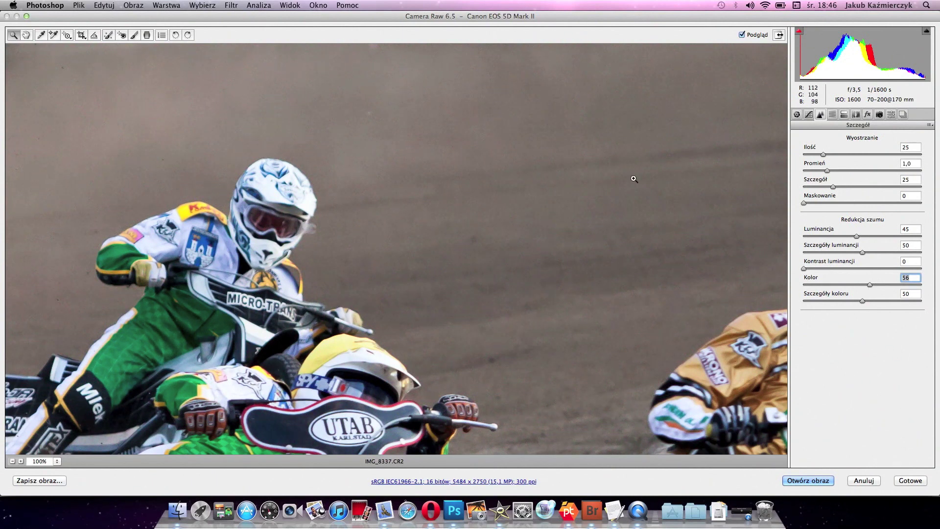
Step: Pan to the riders and set colour noise reduction to 64 with colour detail 58
left_click(26, 35)
left_click_drag(390, 188, 394, 93)
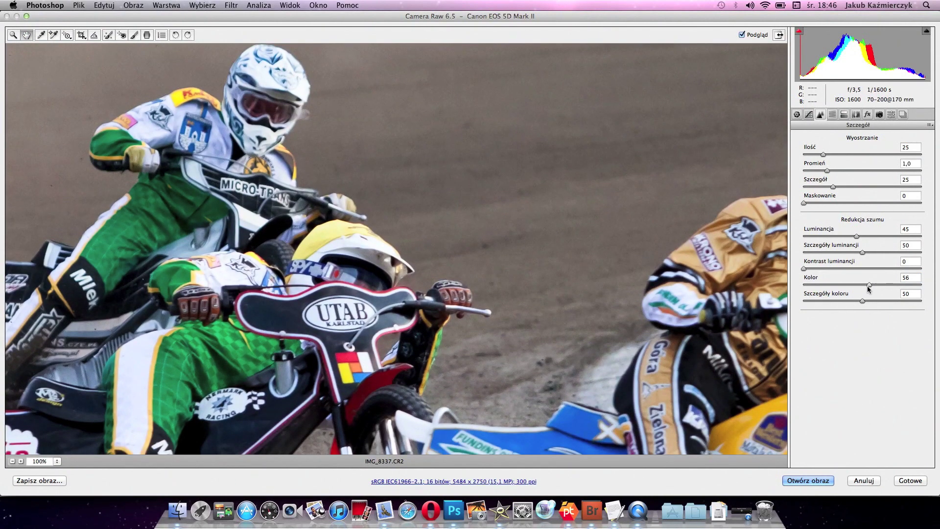
left_click_drag(867, 286, 793, 286)
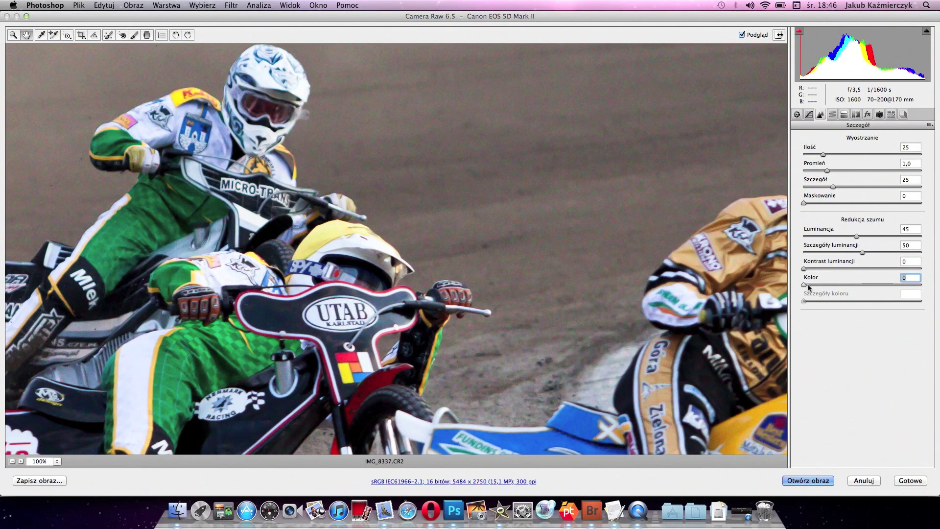
left_click_drag(803, 285, 856, 286)
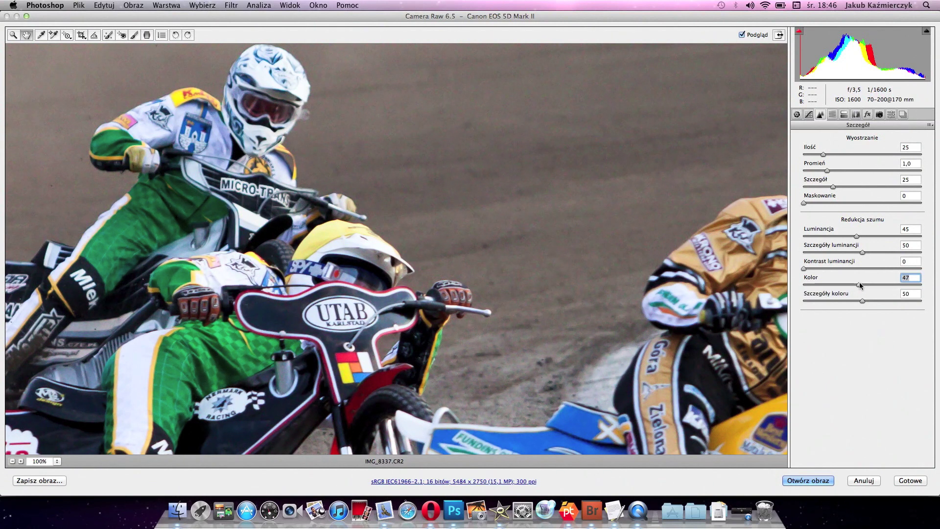
left_click_drag(860, 285, 880, 286)
left_click_drag(861, 300, 921, 300)
left_click_drag(921, 304, 871, 305)
Step: Turn the sharpening amount down to 0 while viewing the bikes
mouse_move(182, 269)
left_mouse_down()
mouse_move(228, 236)
mouse_move(248, 238)
left_mouse_up()
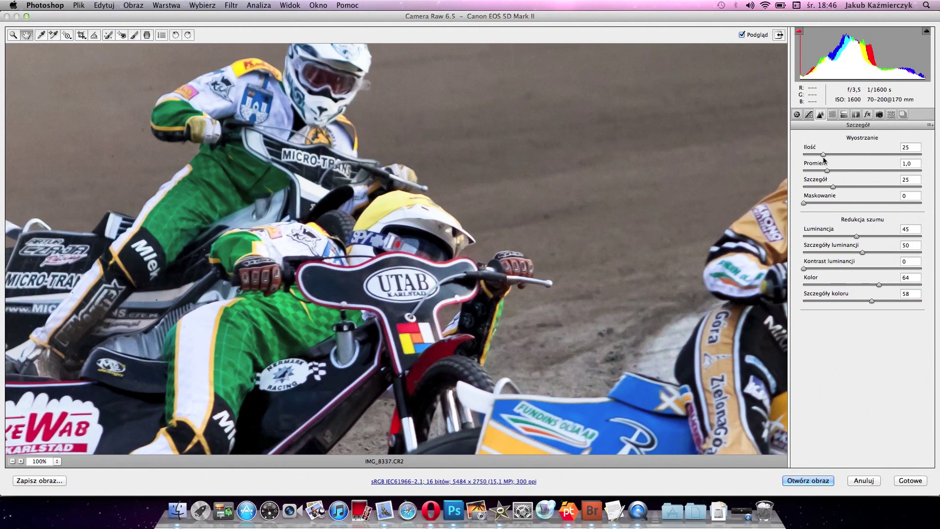
left_click_drag(823, 154, 801, 154)
mouse_move(559, 272)
left_mouse_down()
mouse_move(565, 250)
mouse_move(572, 268)
left_mouse_up()
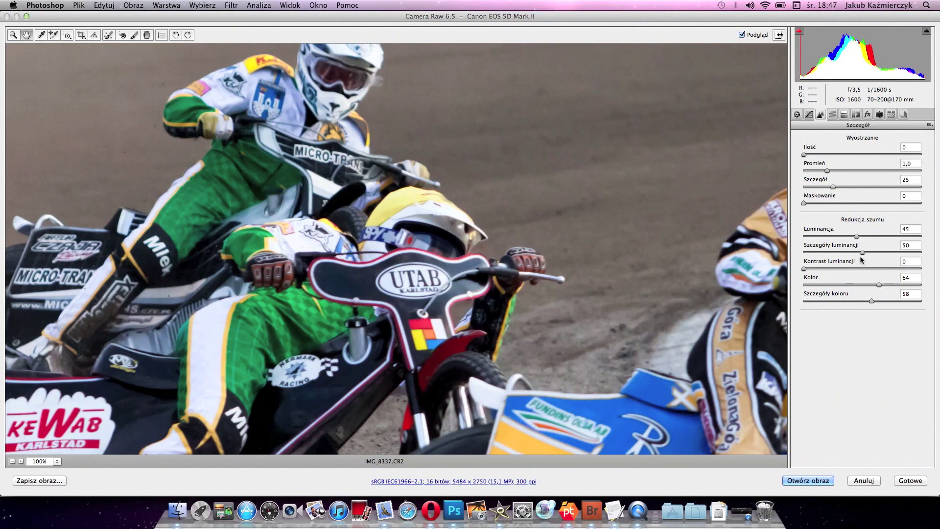
Step: Set luminance detail to 48 after briefly trying 100
left_click(909, 245)
type("66")
left_click_drag(924, 254, 927, 254)
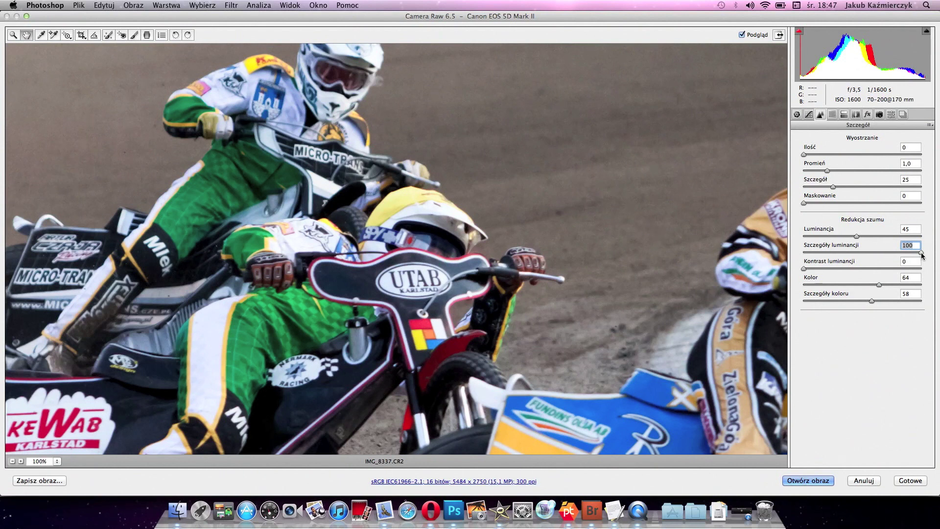
left_click_drag(920, 252, 860, 252)
Step: Open the noise-reduced photo in Photoshop at 100% on the riders and close Color Efex Pro
left_click(815, 477)
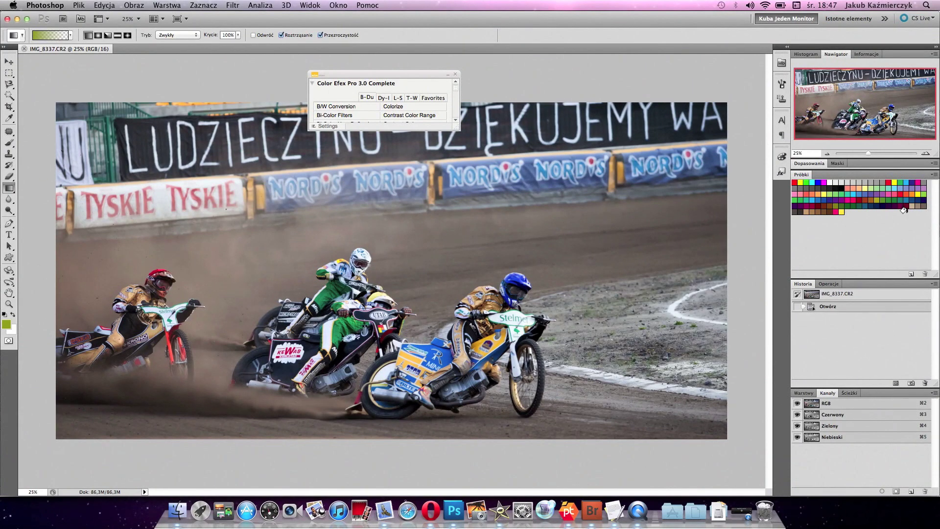
left_click(811, 393)
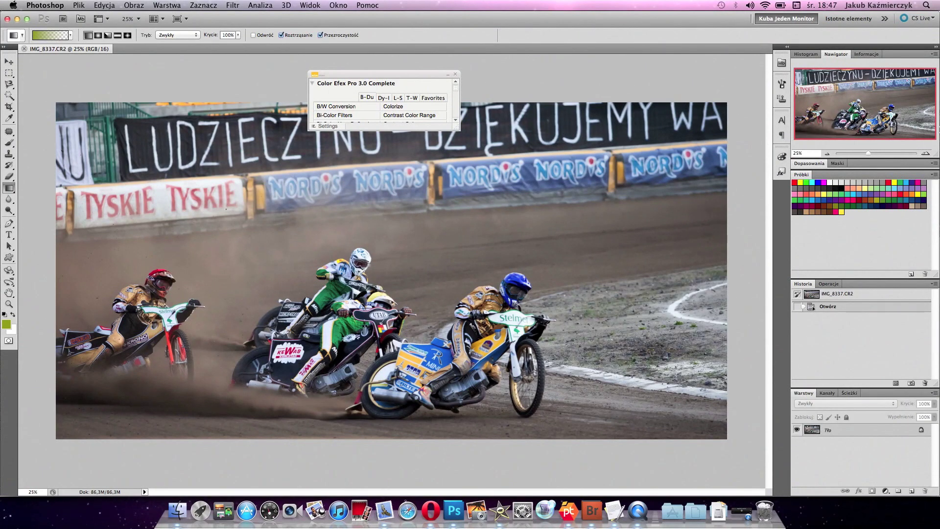
left_click(924, 153)
left_click(923, 153)
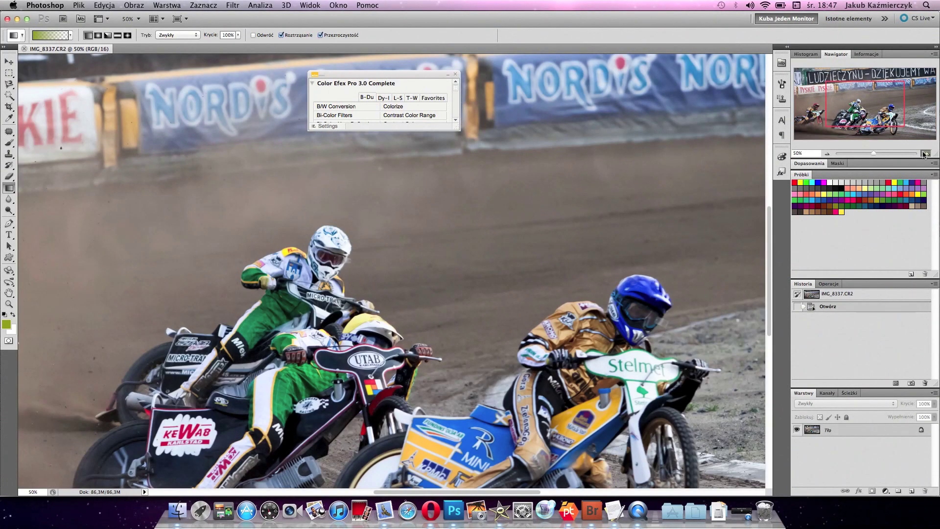
left_click(924, 154)
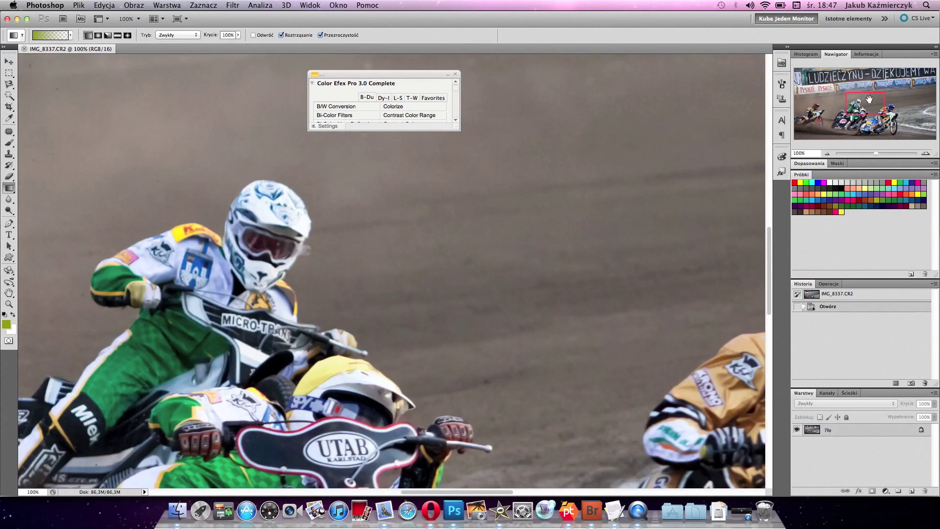
left_click_drag(872, 98, 863, 106)
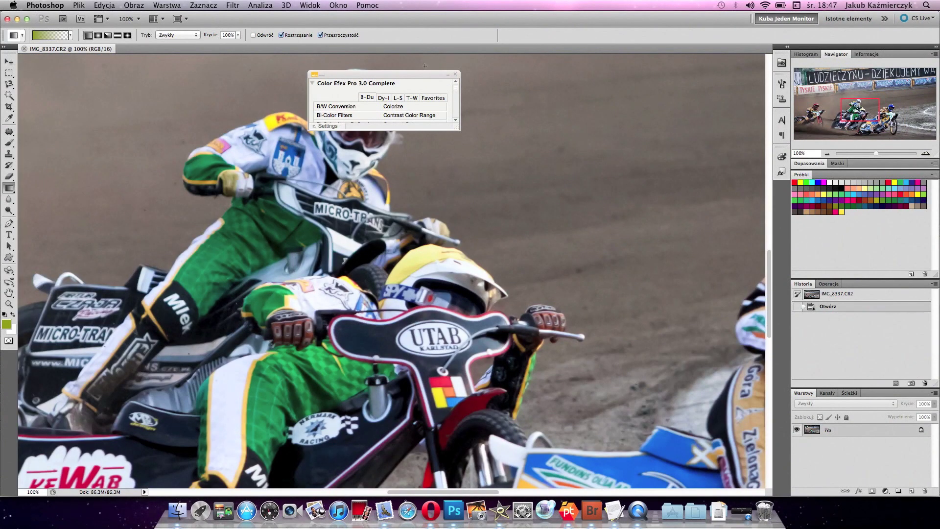
left_click(455, 74)
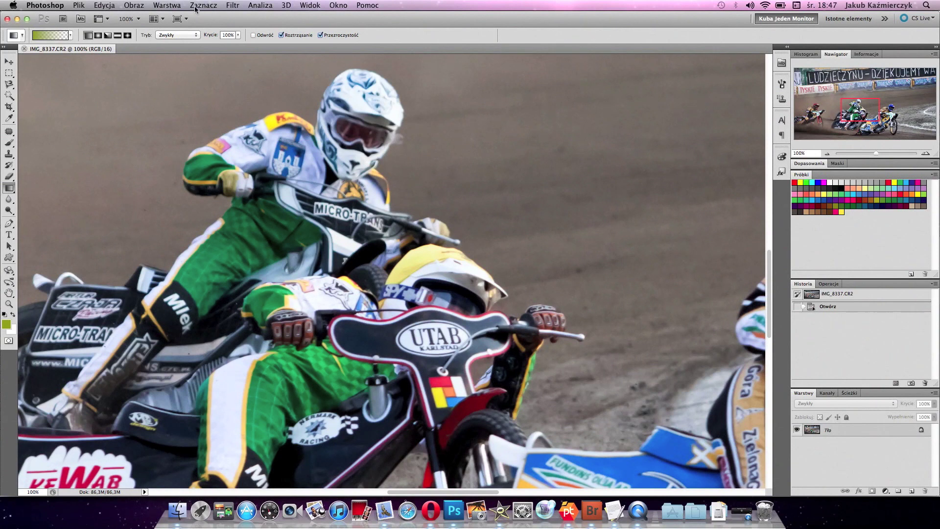
Step: Convert the photo to Lab colour mode and detach the Channels panel
left_click(136, 5)
mouse_move(169, 16)
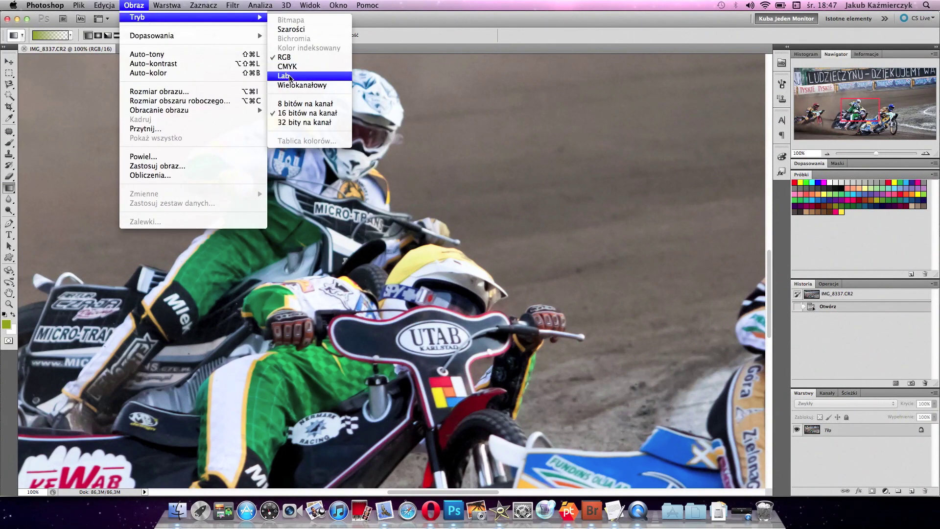
left_click(289, 75)
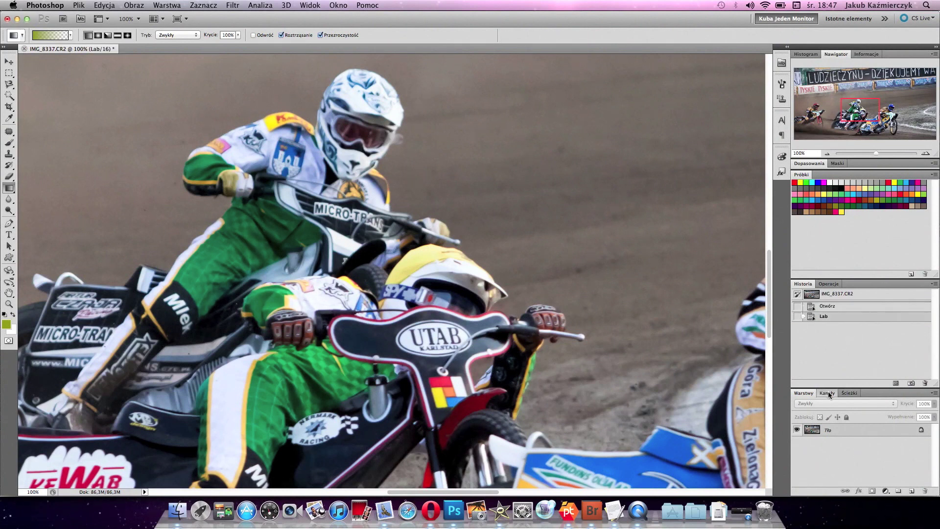
left_click_drag(828, 394, 834, 403)
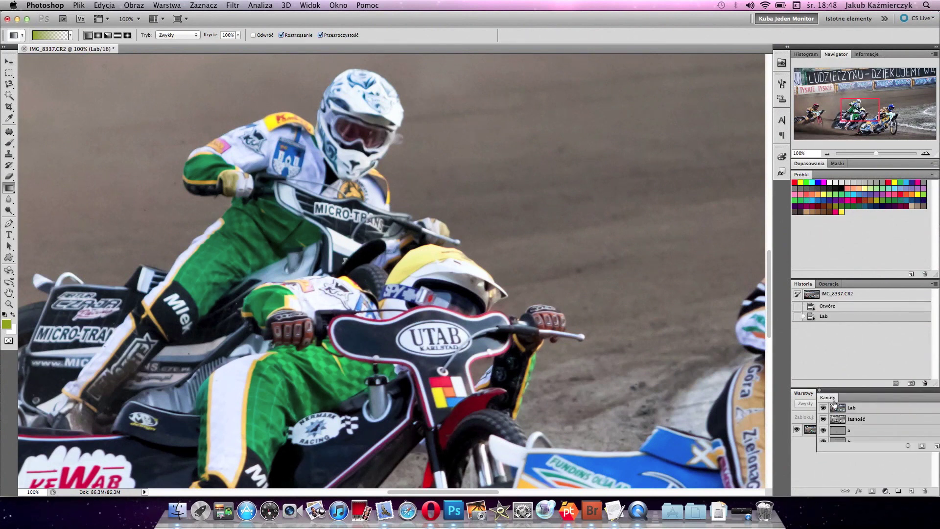
Step: Apply Smart Sharpen at 90% to the Lightness channel only
left_click(852, 420)
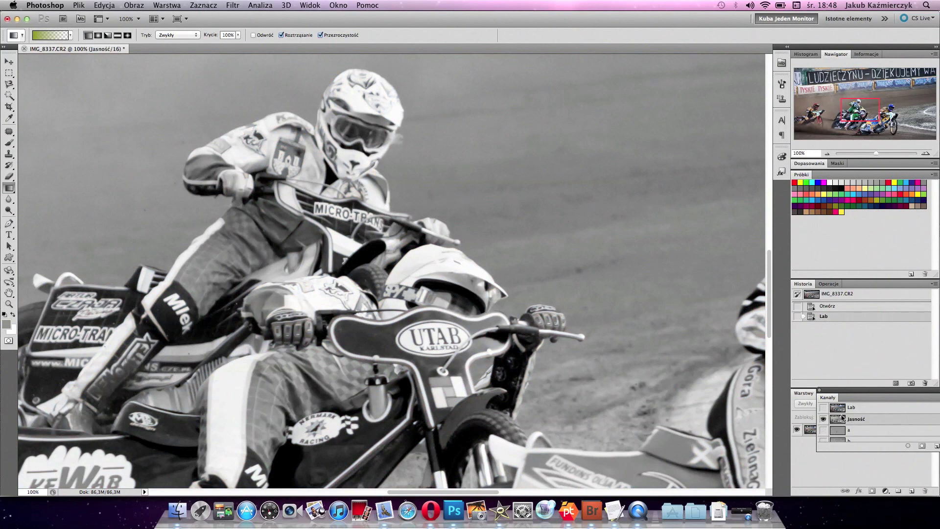
left_click(236, 9)
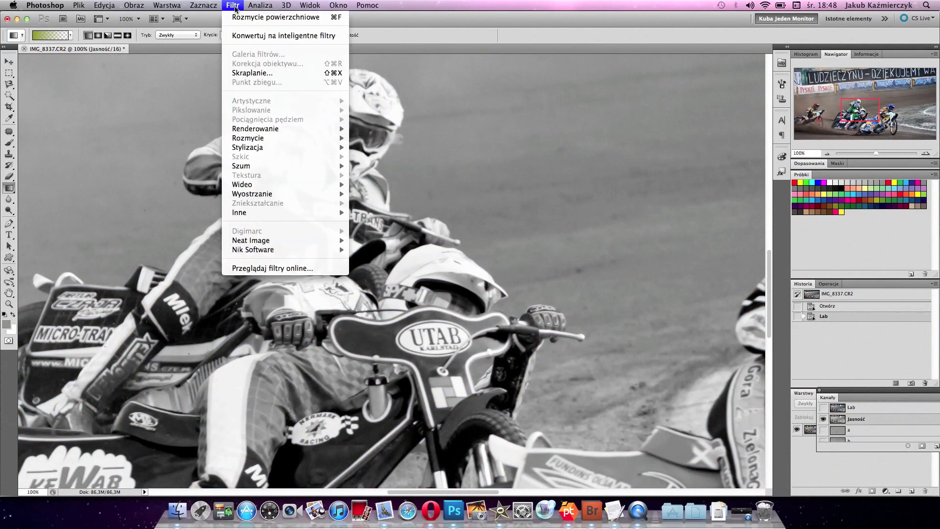
mouse_move(251, 193)
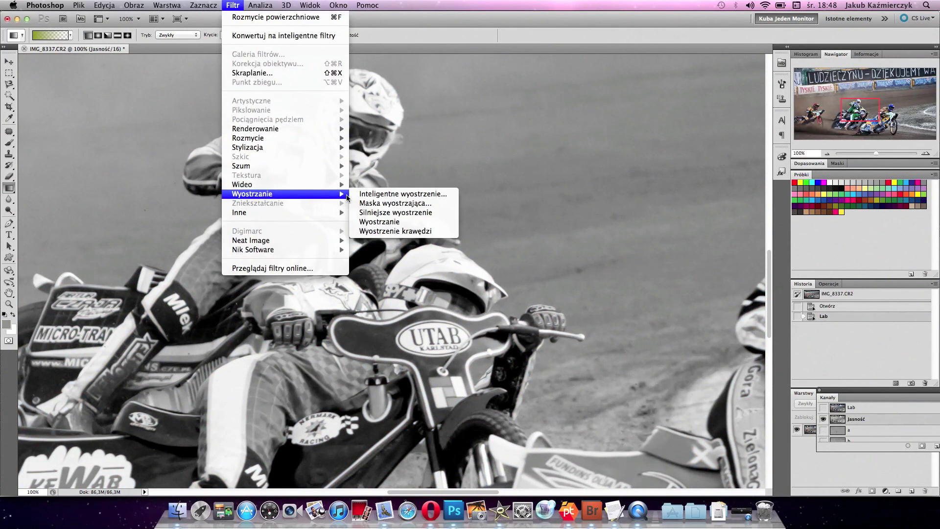
left_click(390, 195)
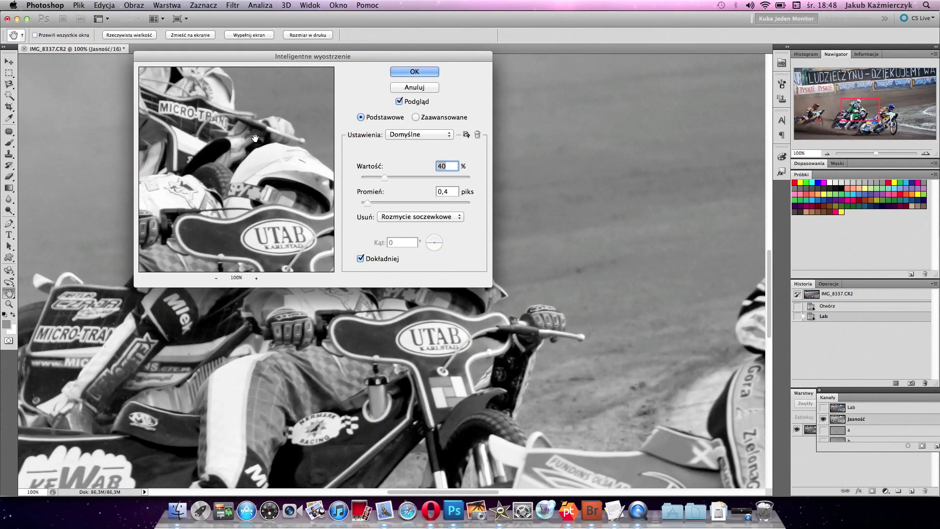
left_click_drag(251, 140, 291, 185)
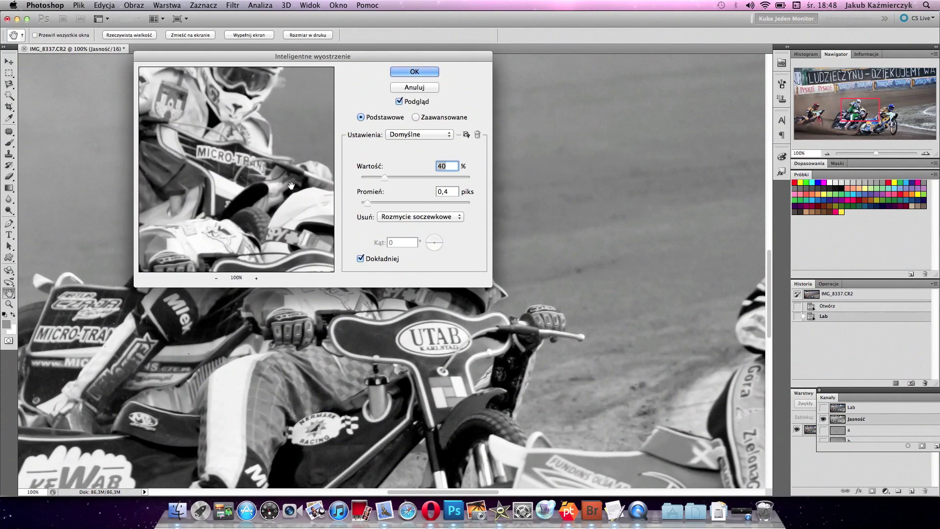
left_click(414, 177)
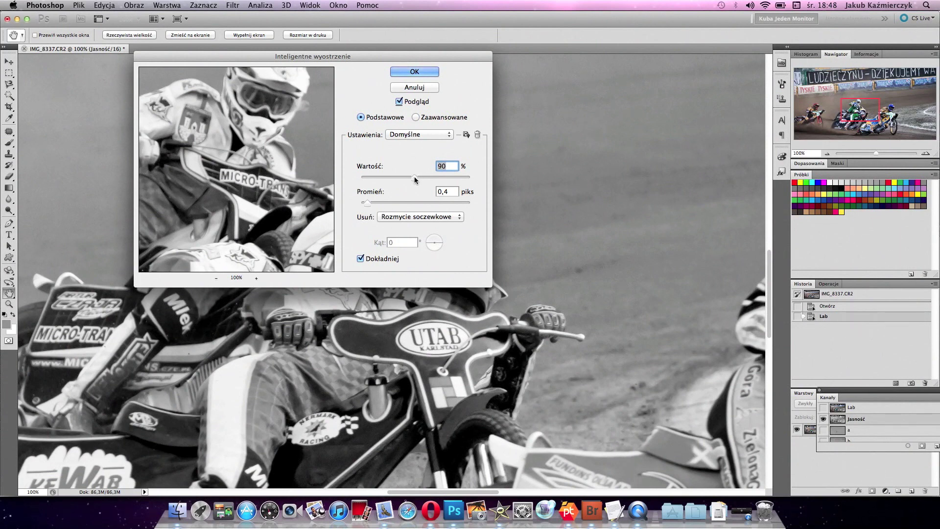
mouse_move(293, 215)
left_mouse_down()
mouse_move(268, 174)
mouse_move(273, 132)
left_mouse_up()
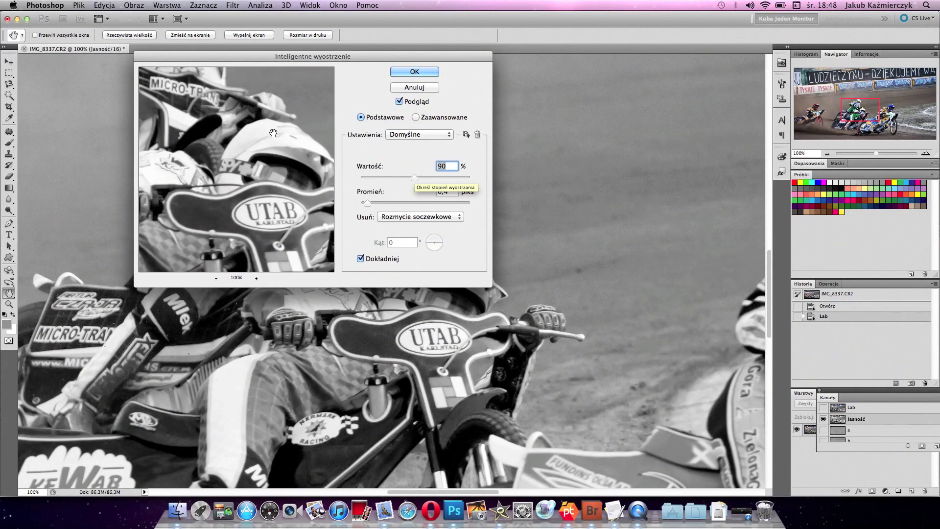
left_click(420, 73)
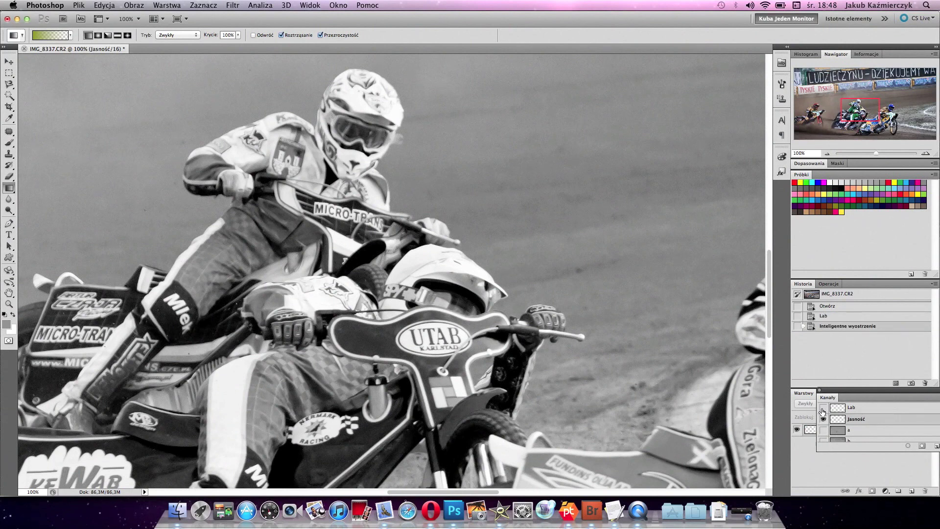
Step: Show all channels, zoom out to 50%, and switch to Adobe Bridge
left_click(823, 407)
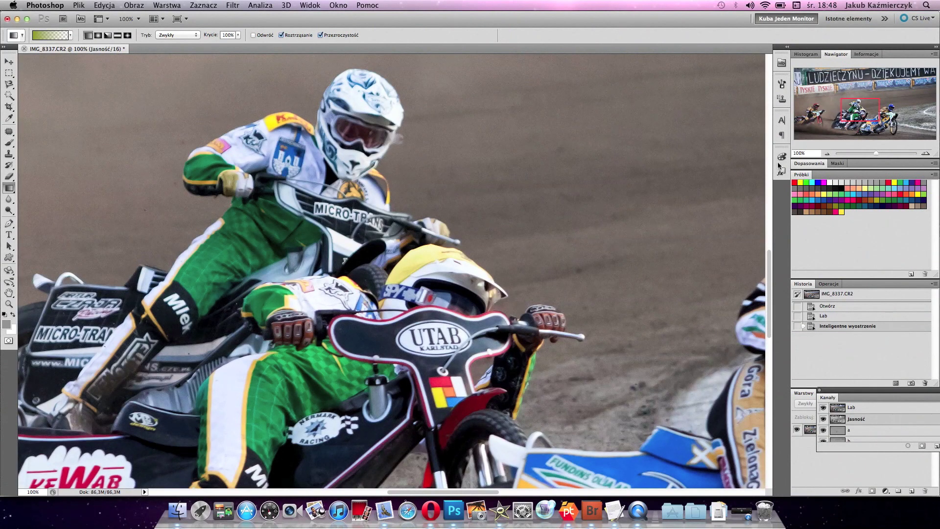
left_click_drag(767, 306, 769, 329)
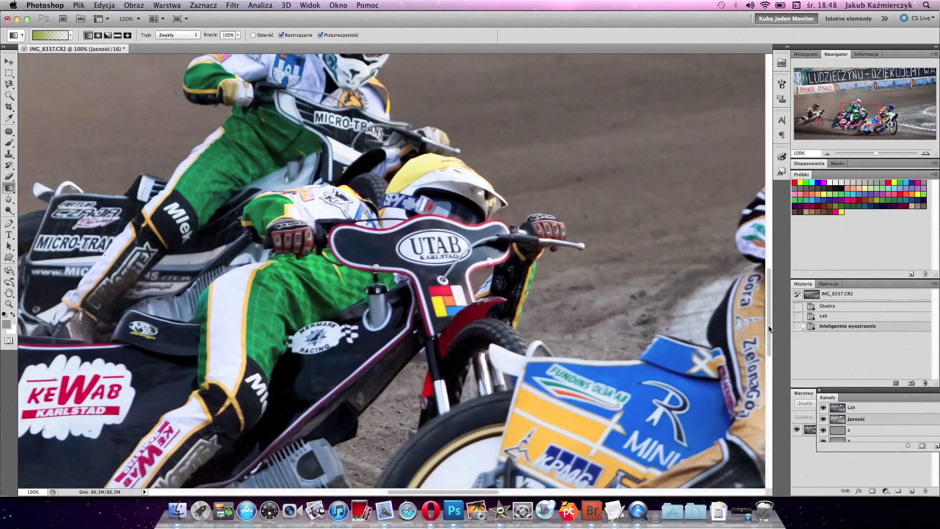
left_click(827, 154)
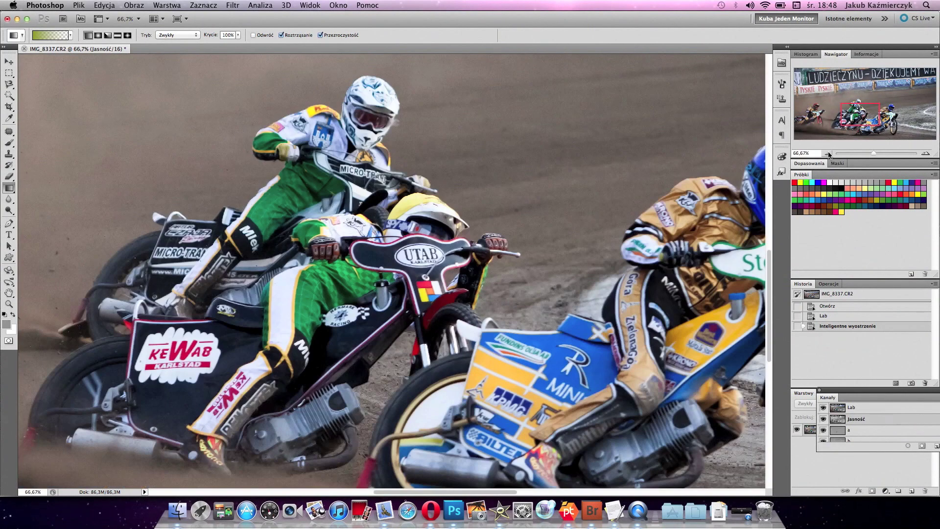
left_click(827, 154)
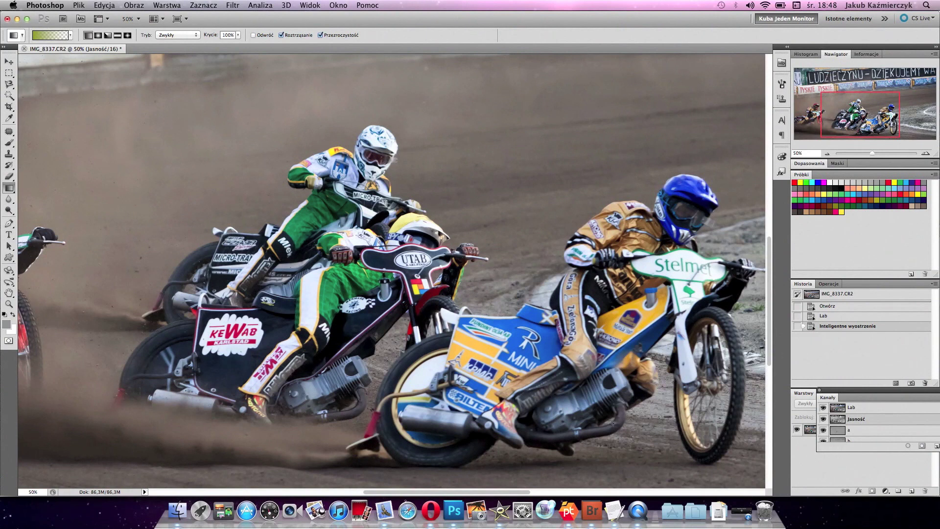
left_click(596, 507)
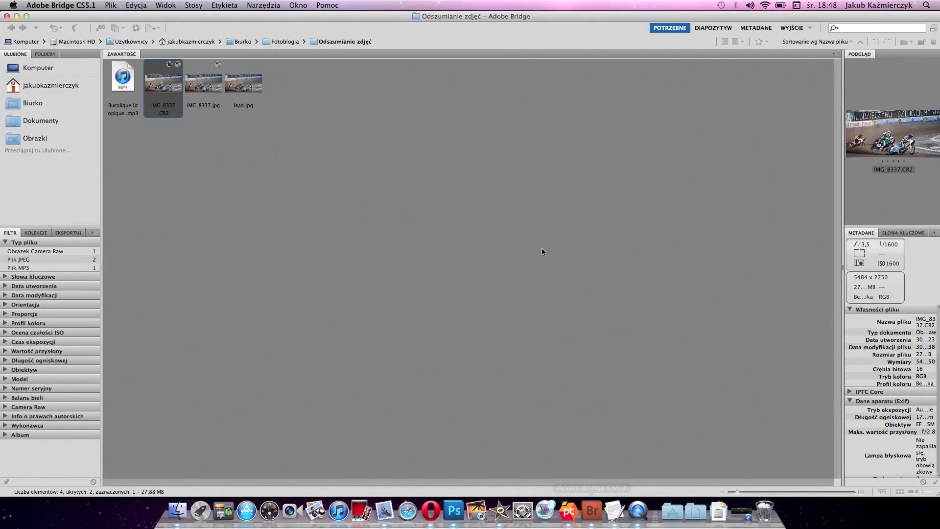
Step: Select IMG_8337.jpg and open it in Camera Raw with Cmd+R
left_click(214, 90)
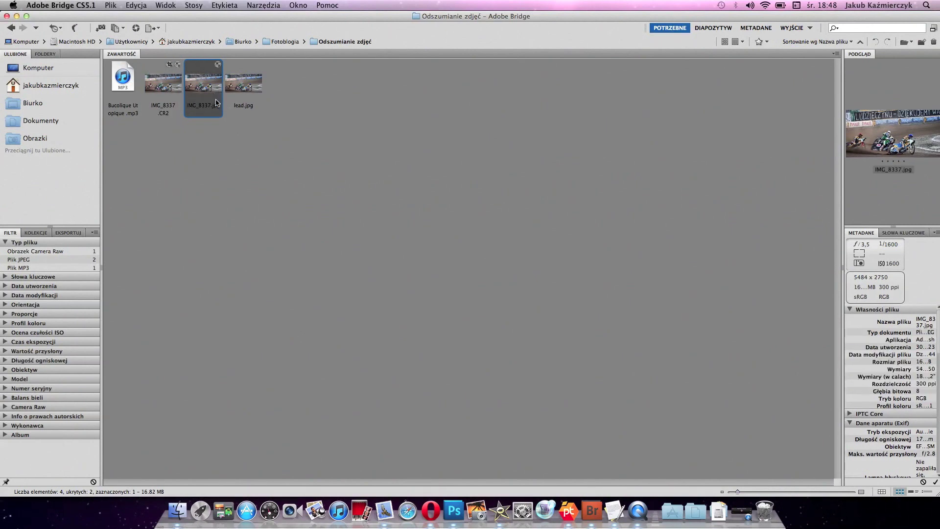
key("cmd+r")
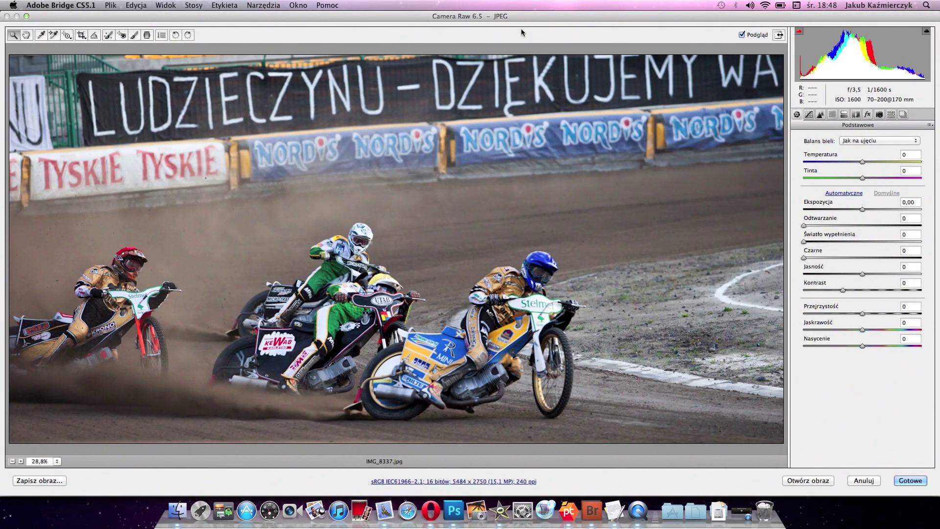
Step: View the JPEG's Detail settings at 100% and try luminance about 51, colour 57
left_click(820, 115)
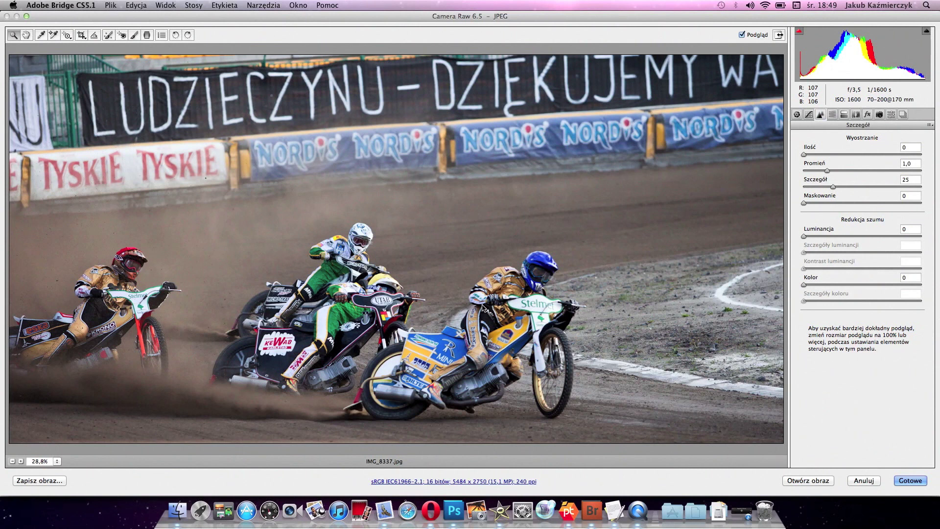
right_click(485, 307)
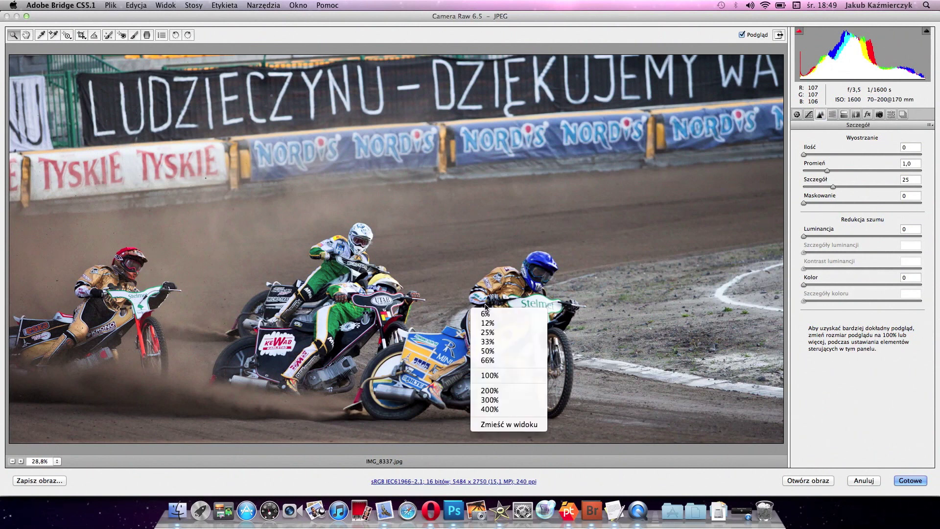
left_click(511, 375)
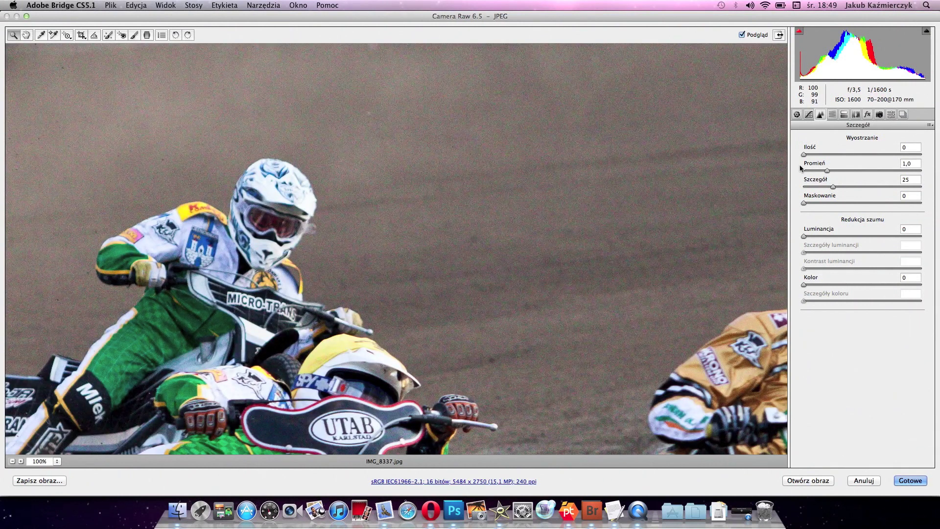
left_click(863, 236)
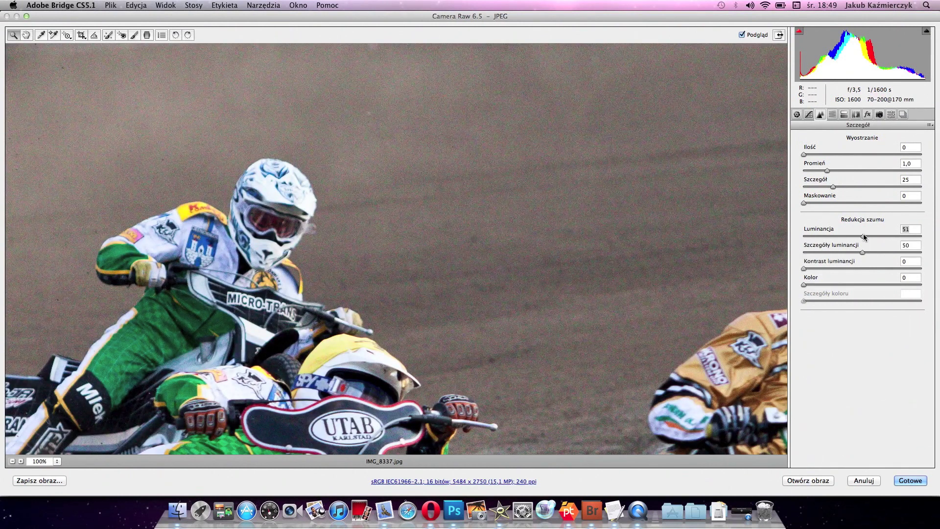
left_click(867, 284)
left_click_drag(867, 285, 870, 284)
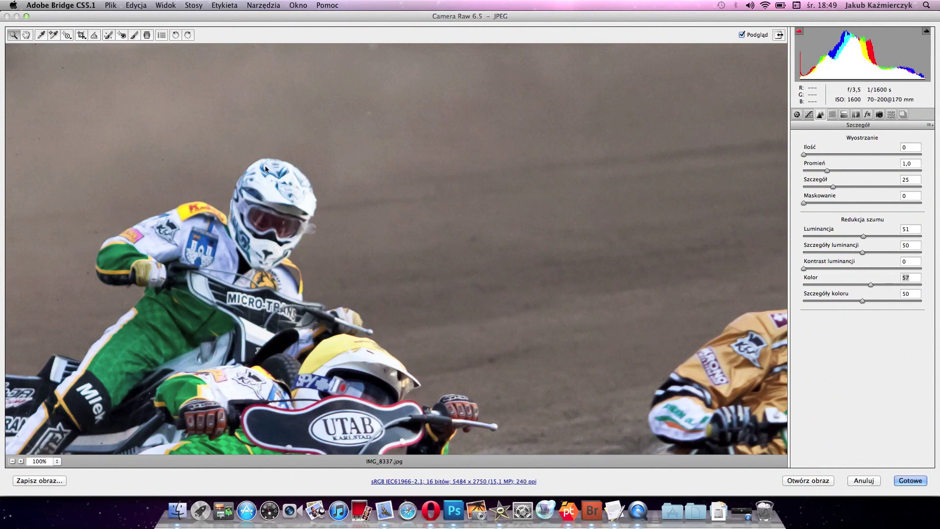
Step: Reset luminance and colour noise reduction to 0 and open the JPEG in Photoshop
key("h")
scroll(329, 152, "down", 3)
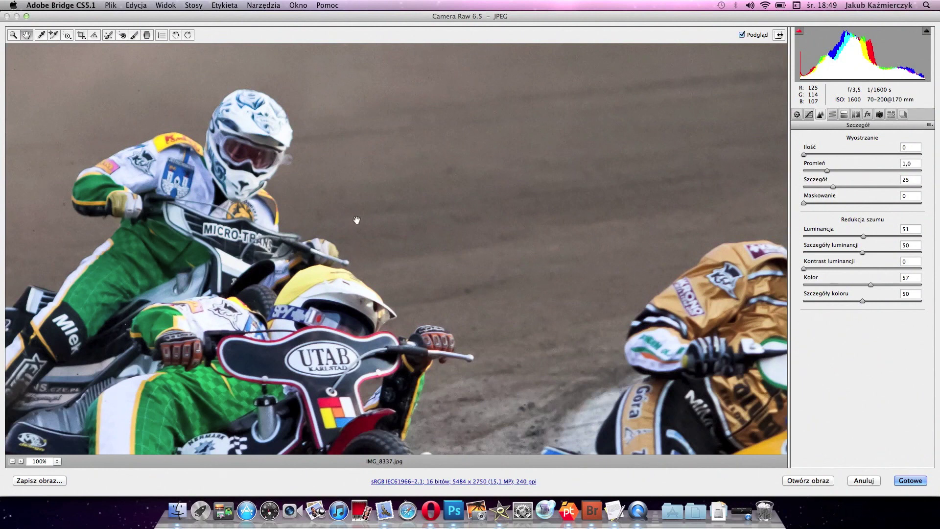
scroll(356, 220, "down", 2)
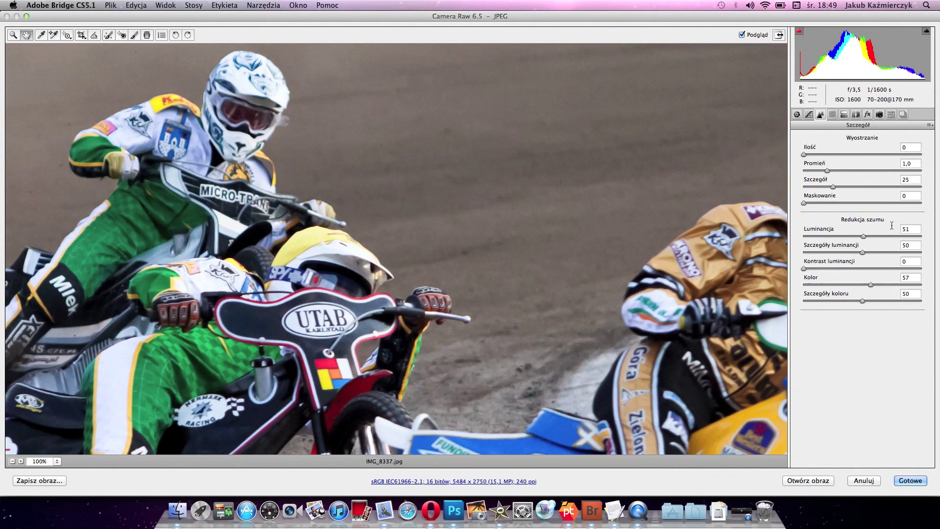
left_click_drag(913, 230, 881, 226)
type("0")
key("Tab")
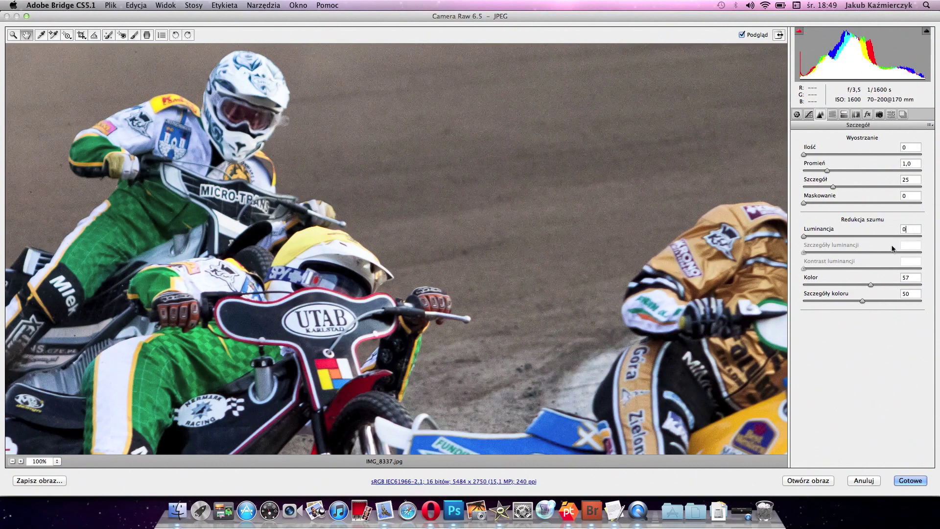
type("0")
key("Tab")
left_click(814, 481)
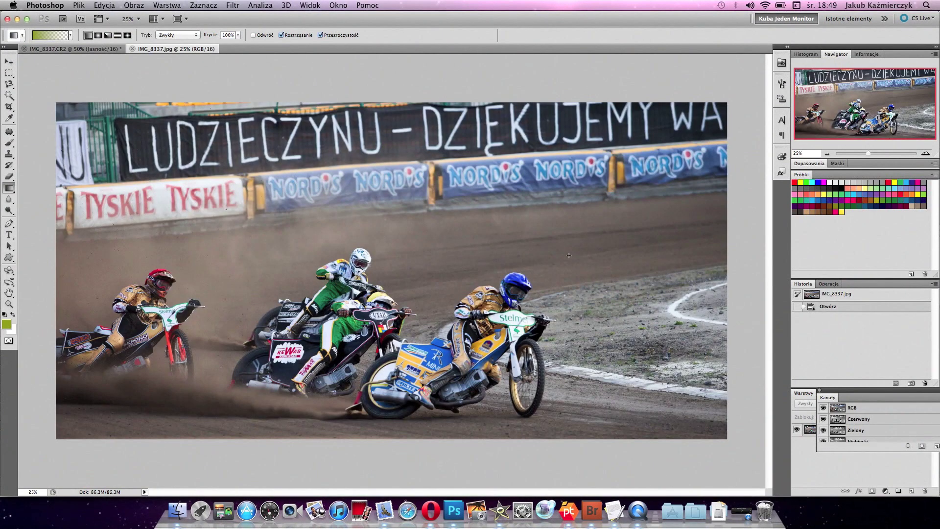
Step: Zoom the JPEG from 25% to 100%, centred on the leading riders
left_click(925, 153)
left_click(925, 153)
left_click_drag(889, 117, 855, 122)
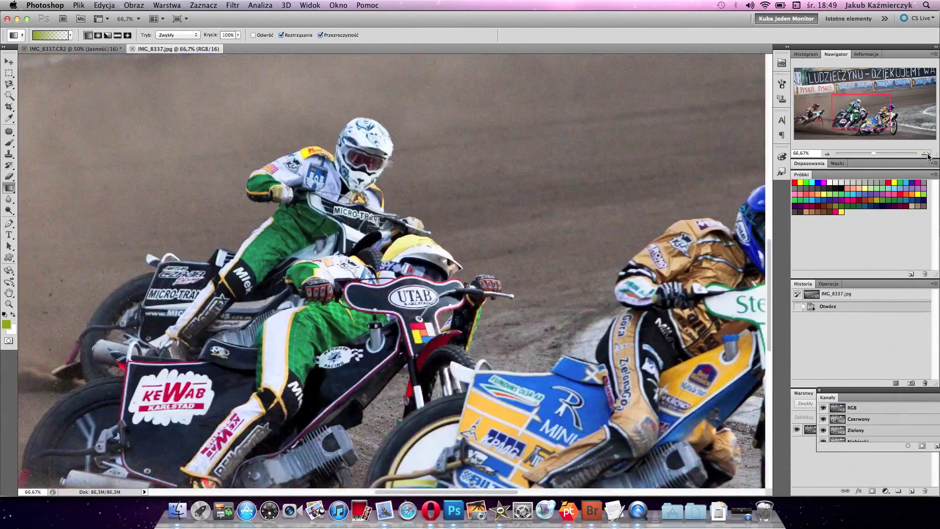
left_click(925, 153)
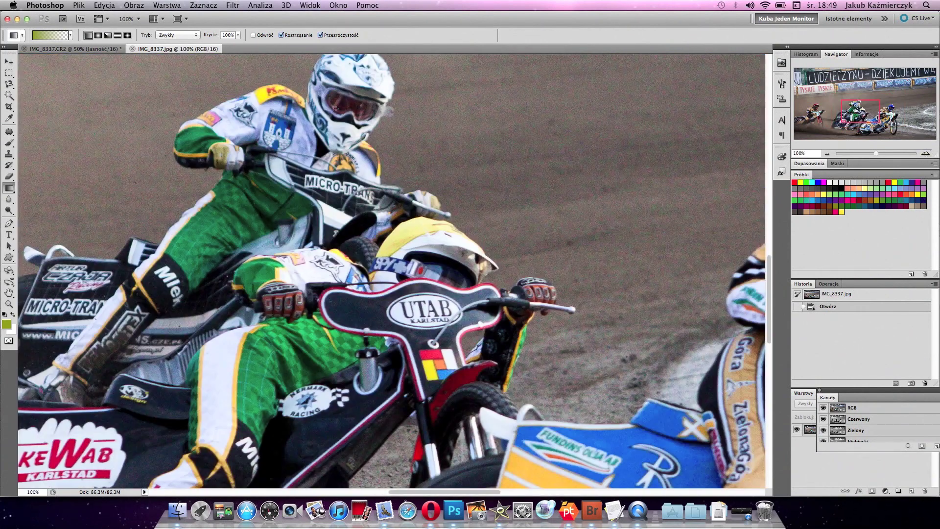
left_click(233, 6)
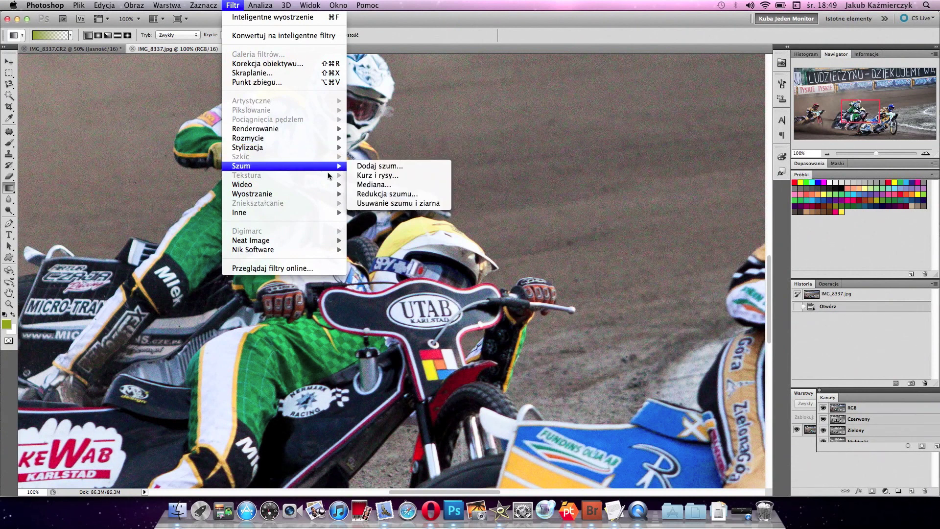
mouse_move(279, 166)
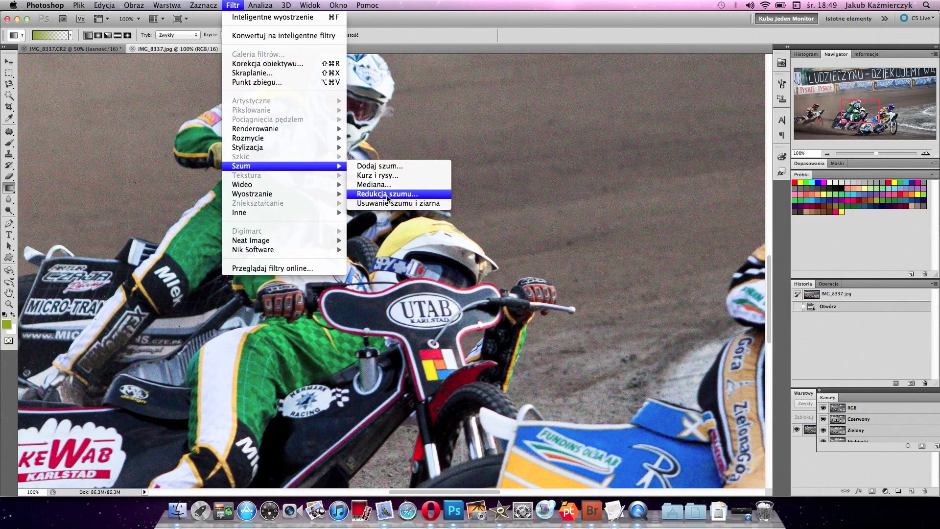
Step: Apply Reduce Noise to the JPEG at strength 5, 0% preserve details, 100% colour noise reduction
left_click(388, 193)
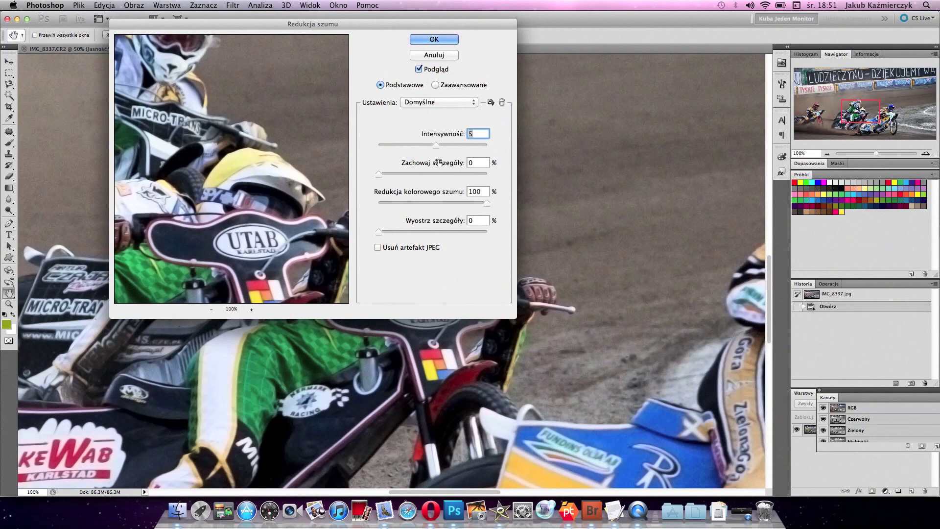
left_click(432, 38)
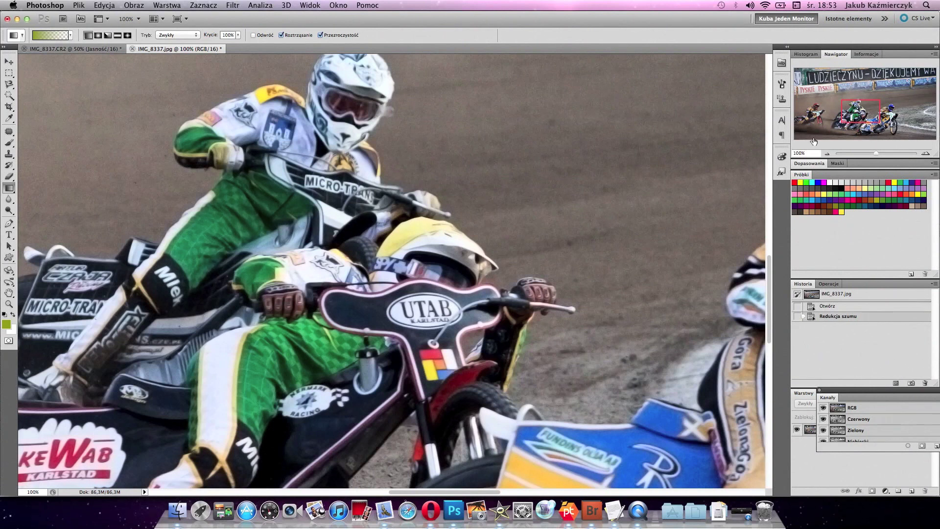
Step: Set both the JPEG and IMG_8337.CR2 to 100% zoom, centred on the leading riders
left_click(826, 153)
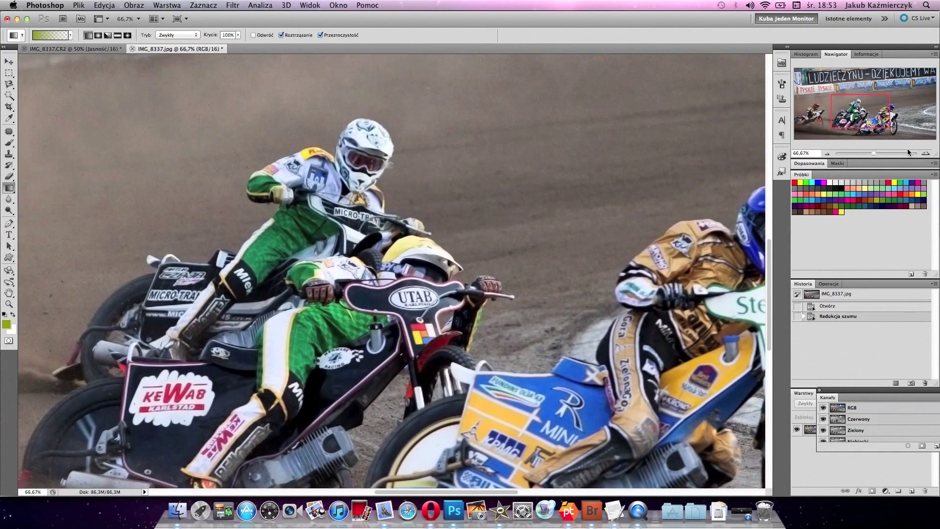
left_click(925, 154)
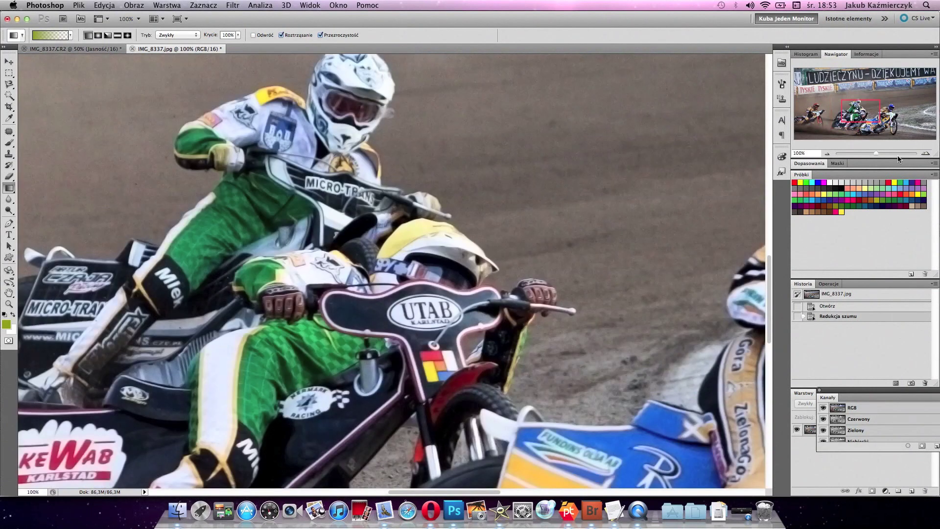
left_click(86, 49)
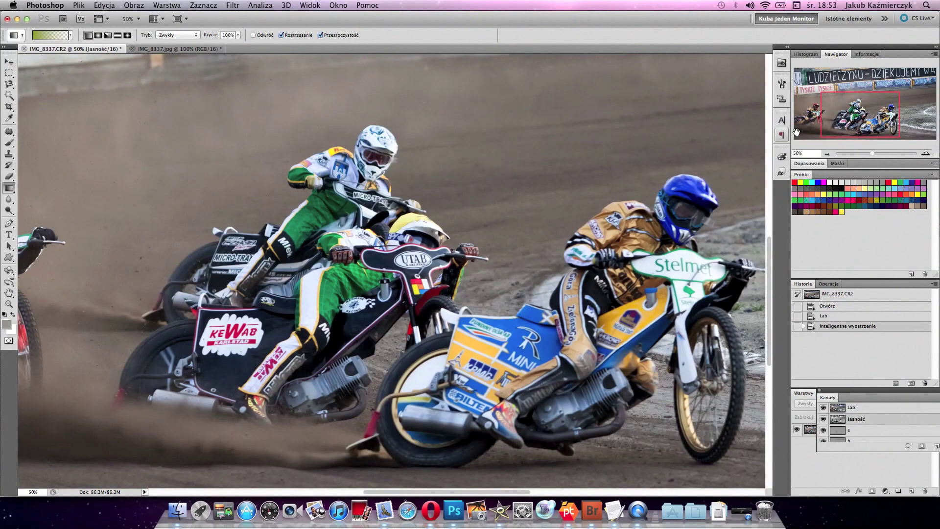
left_click(925, 155)
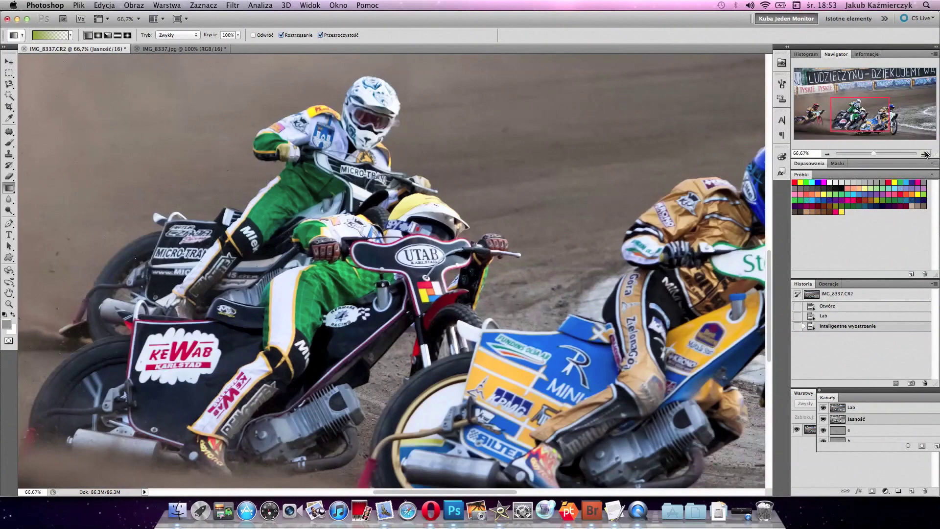
left_click_drag(869, 125, 872, 126)
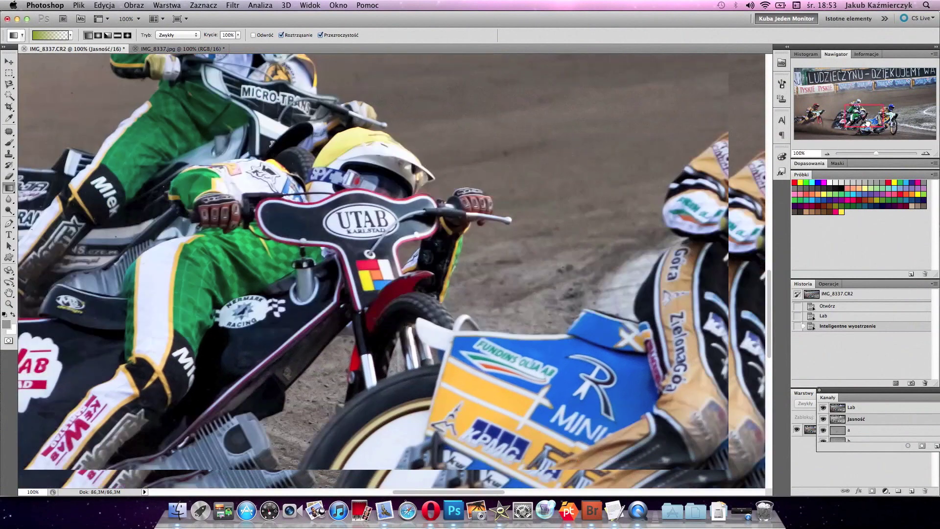
left_click_drag(106, 56, 94, 63)
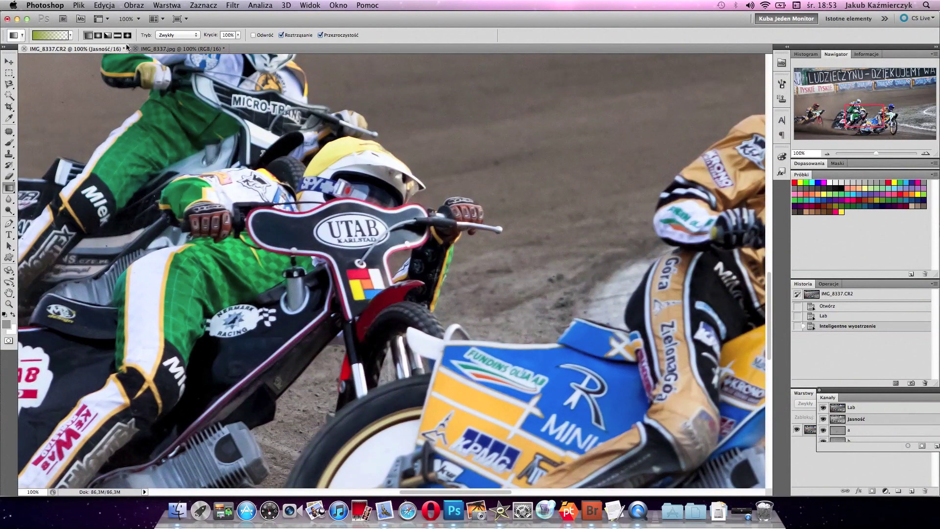
Step: Alternate between the IMG_8337.jpg and IMG_8337.CR2 views, ending on the sharpened RAW version
left_click(147, 49)
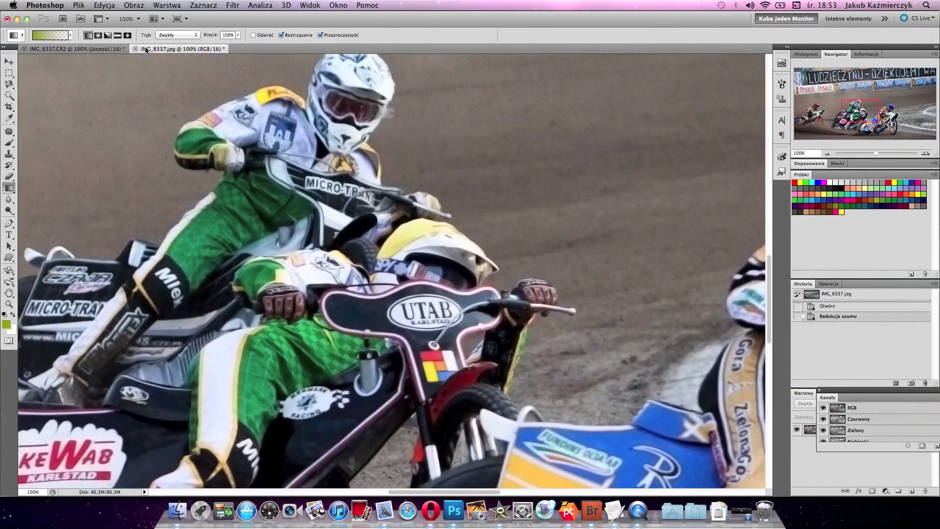
left_click(77, 48)
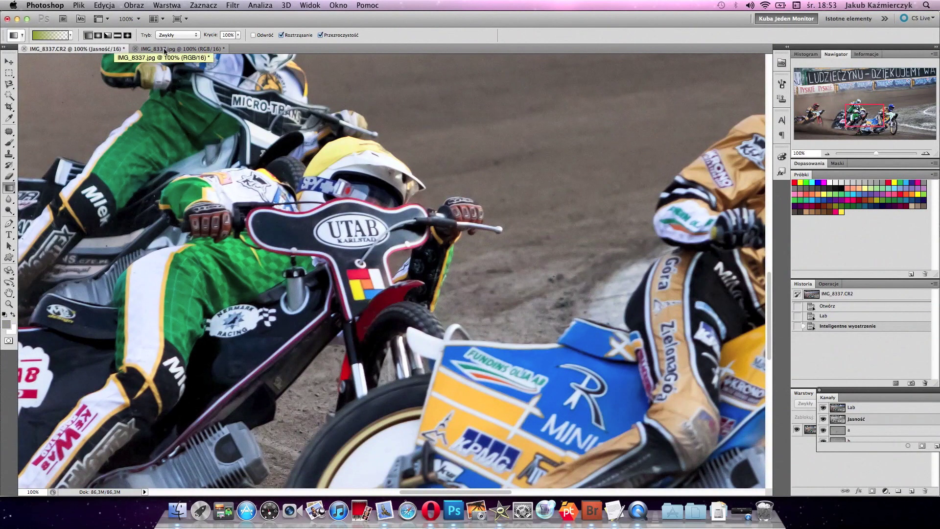
left_click(164, 49)
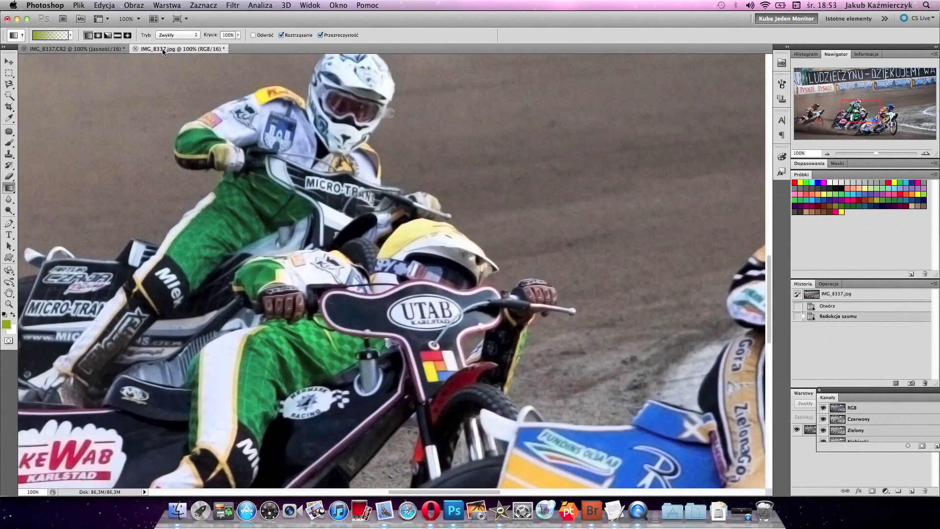
left_click(66, 49)
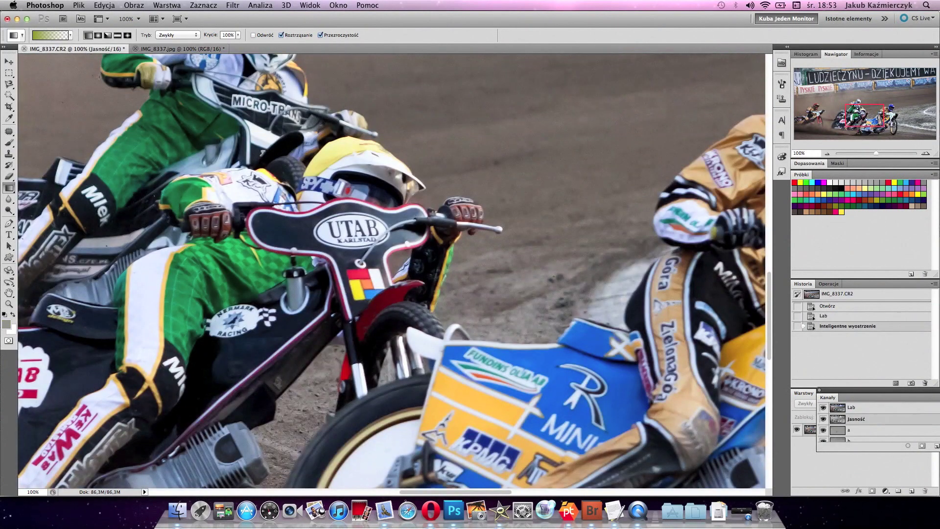